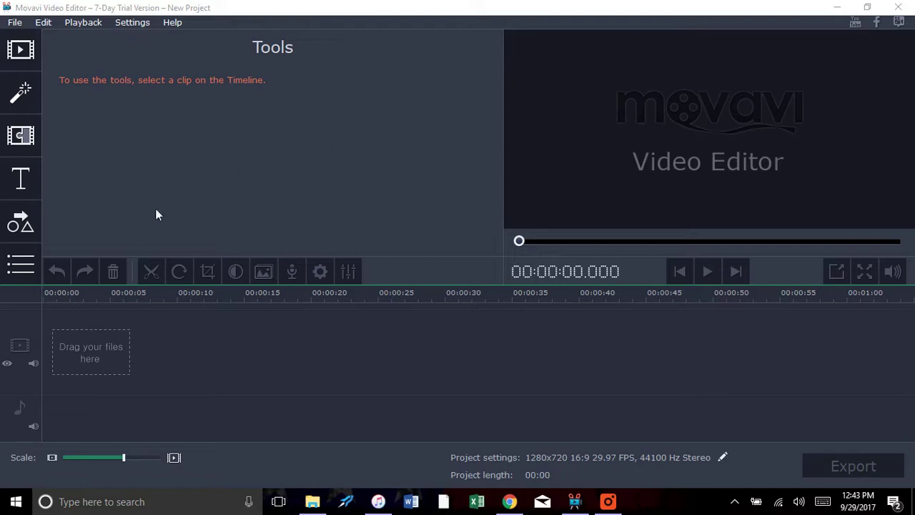
Drag GOPR0039 and then GOPR0052 from the GoPro folder onto the timeline, with GOPR0052 first
{"action": "left_click", "coordinate": [312, 501]}
{"action": "left_click_drag", "start_coordinate": [522, 113], "coordinate": [110, 379]}
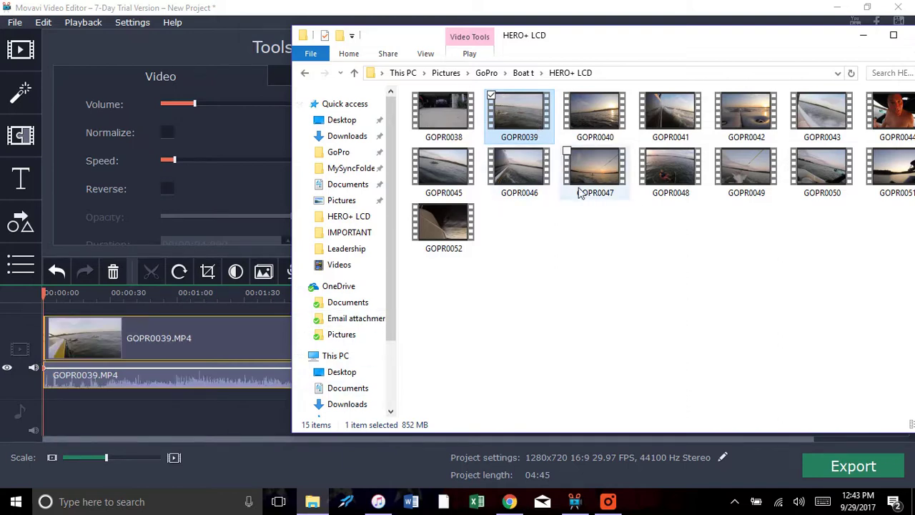
{"action": "left_click_drag", "start_coordinate": [445, 223], "coordinate": [115, 343]}
{"action": "left_click", "coordinate": [863, 35]}
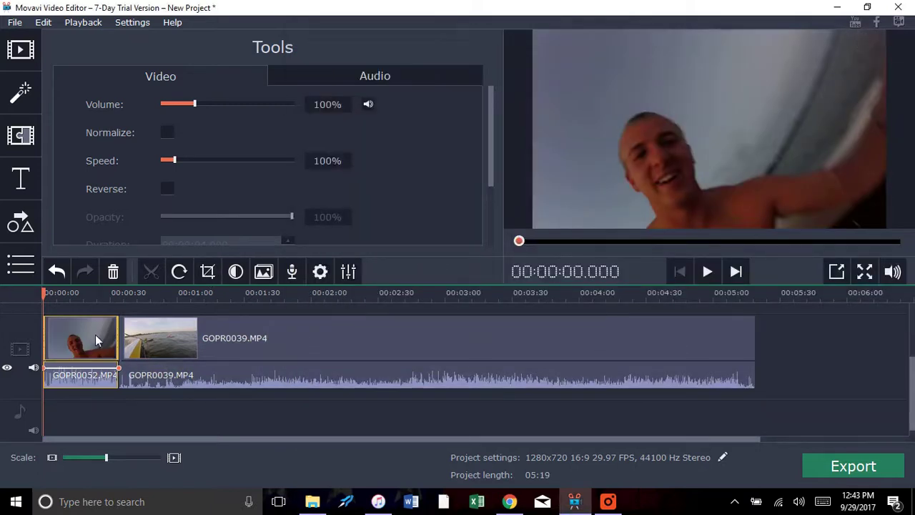
Trim off the beginning of the GOPR0039 clip and park the playhead at 01:25.5
{"action": "left_click", "coordinate": [183, 346]}
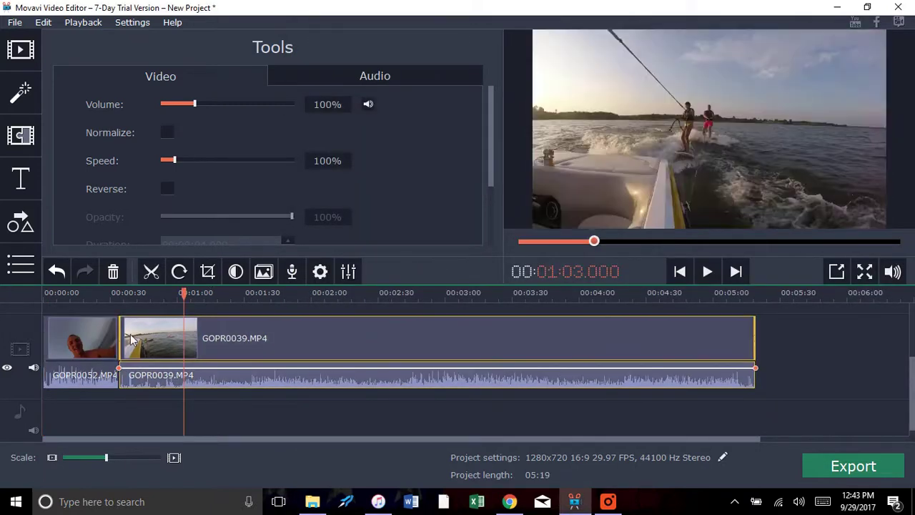
{"action": "left_click_drag", "start_coordinate": [129, 343], "coordinate": [373, 369]}
{"action": "left_click", "coordinate": [234, 349]}
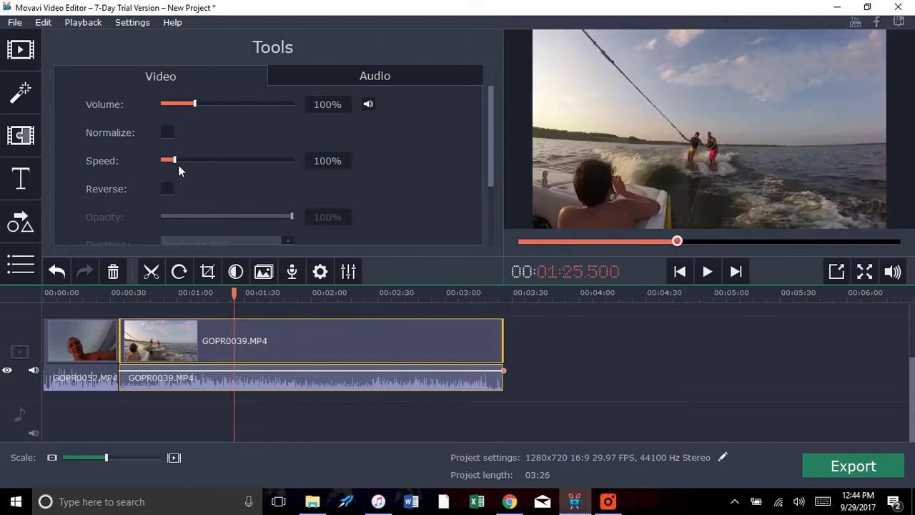
Slow GOPR0039 to 20% speed and play it back to check
{"action": "left_click_drag", "start_coordinate": [174, 162], "coordinate": [164, 162]}
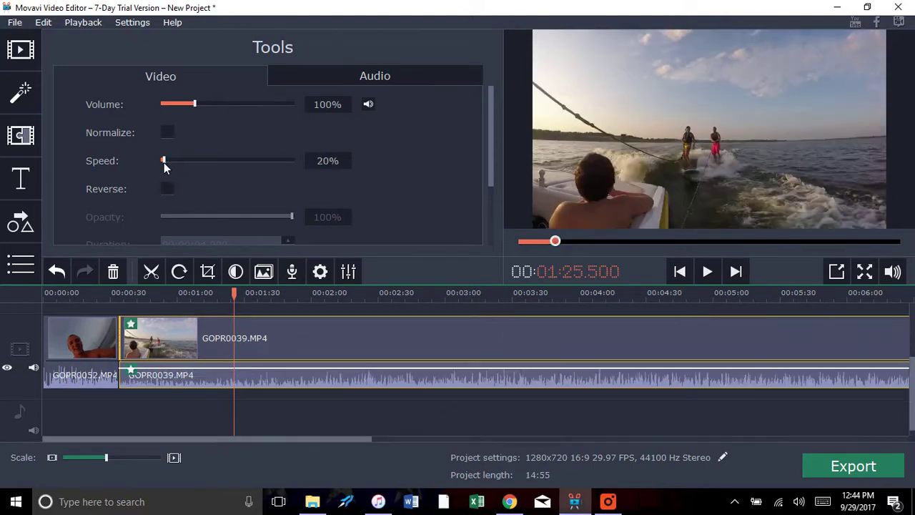
{"action": "left_click", "coordinate": [708, 274]}
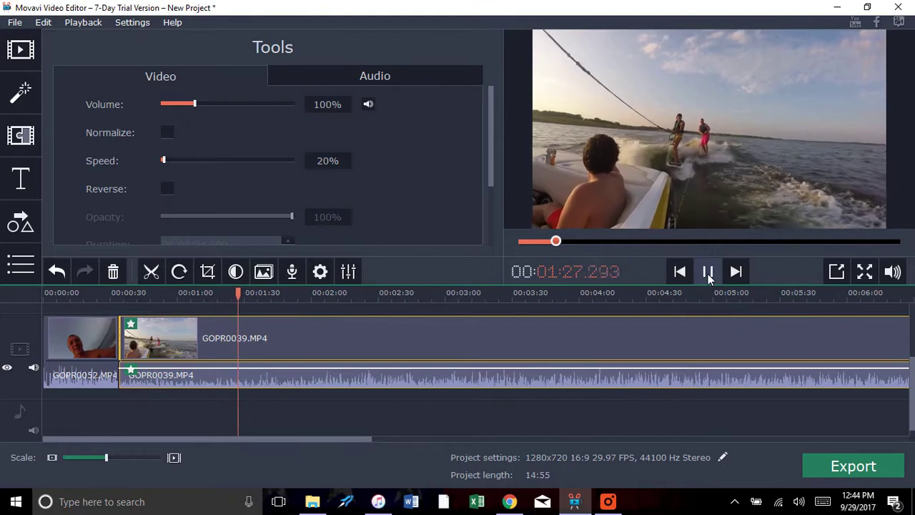
{"action": "left_click", "coordinate": [708, 274]}
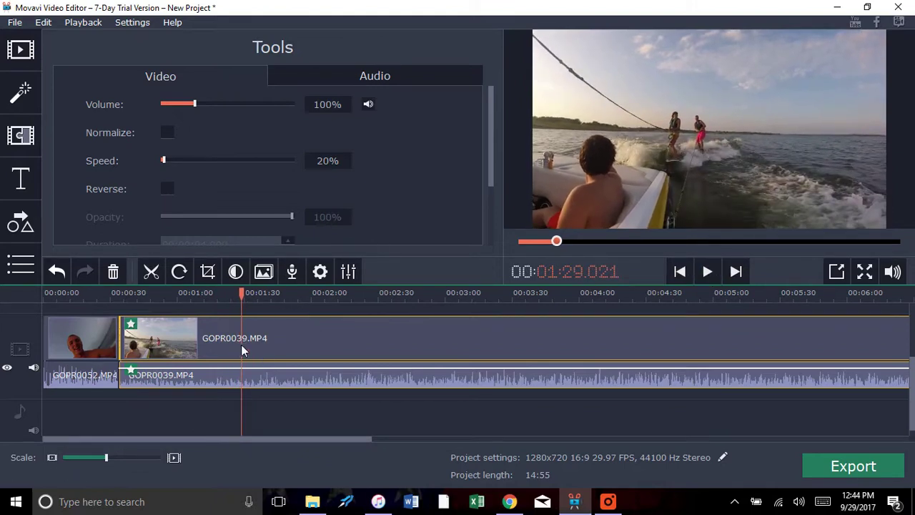
{"action": "left_click_drag", "start_coordinate": [491, 122], "coordinate": [506, 165]}
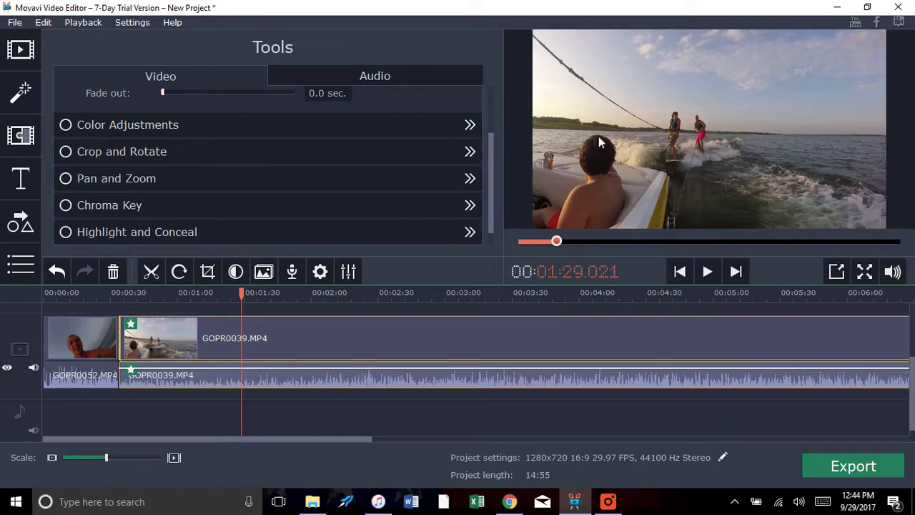
Apply the Zoom in Pan and Zoom effect to GOPR0039 and preview the result
{"action": "left_click", "coordinate": [212, 179]}
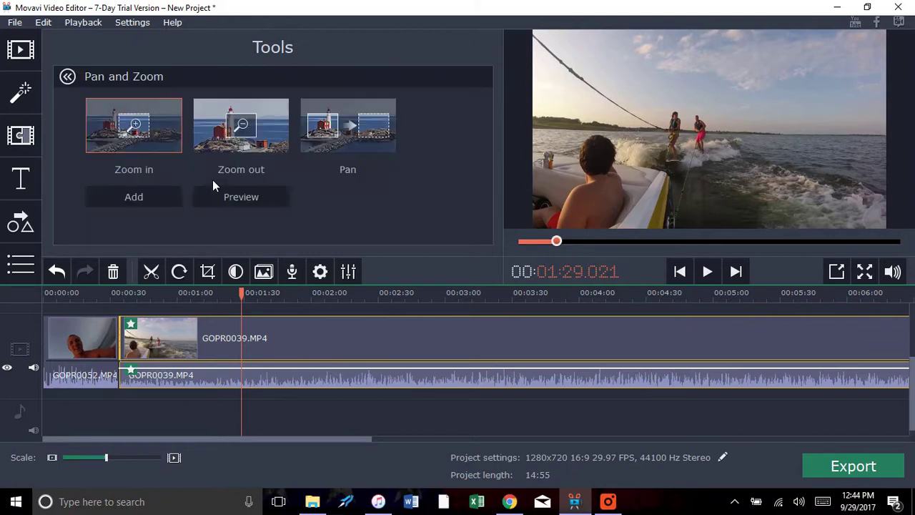
{"action": "left_click", "coordinate": [155, 193]}
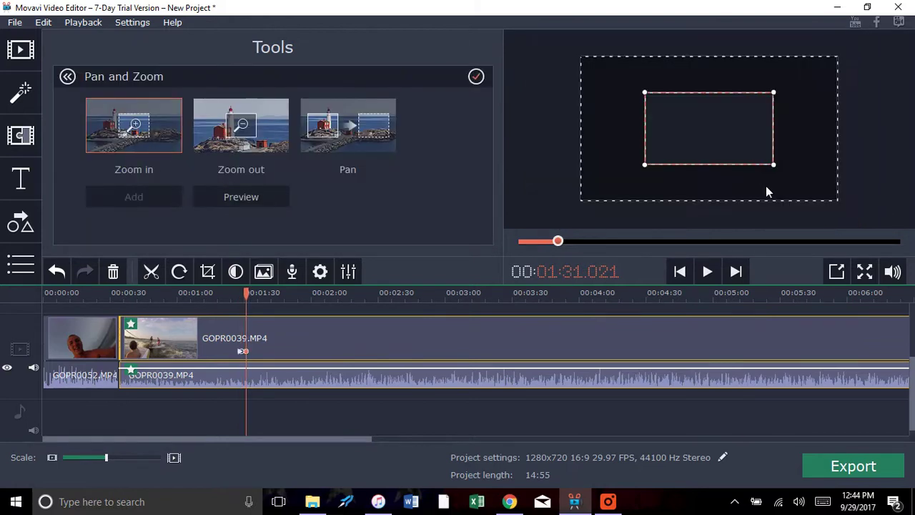
{"action": "left_click", "coordinate": [710, 272]}
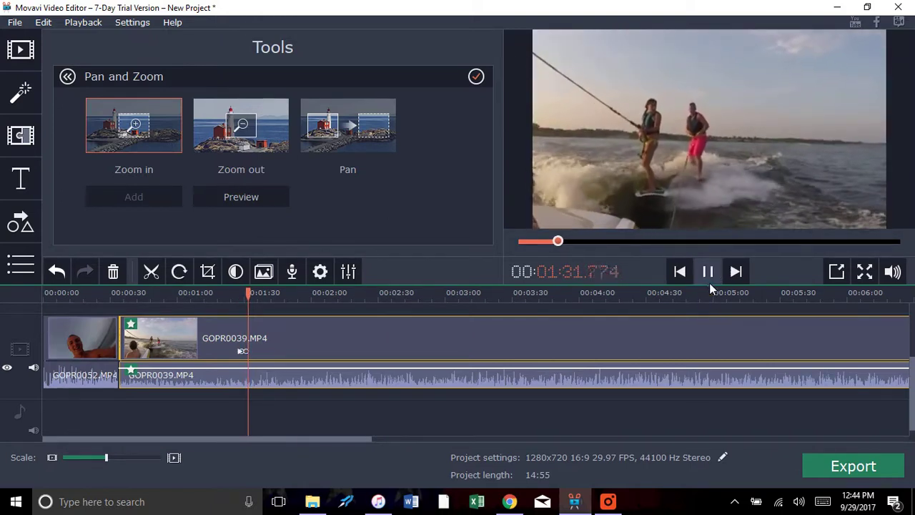
{"action": "left_click", "coordinate": [708, 280]}
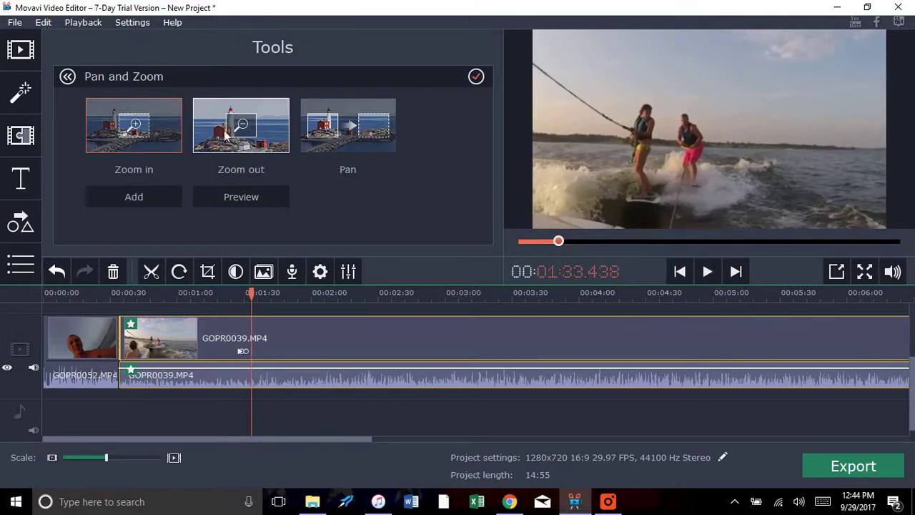
{"action": "left_click", "coordinate": [68, 78]}
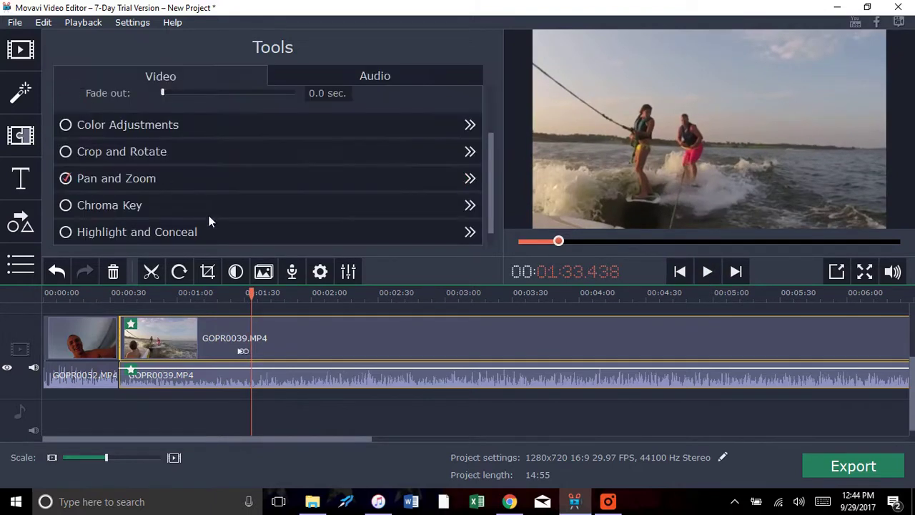
Shrink a Highlight and Conceal pixelation mask tightly over the two waterskiers in GOPR0039
{"action": "left_click", "coordinate": [268, 236]}
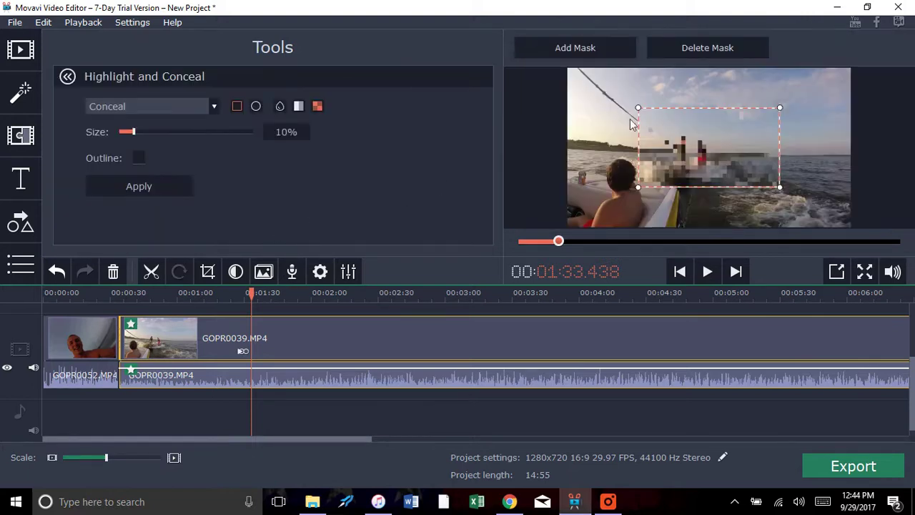
{"action": "left_click_drag", "start_coordinate": [779, 188], "coordinate": [713, 173]}
{"action": "left_click_drag", "start_coordinate": [638, 114], "coordinate": [659, 126]}
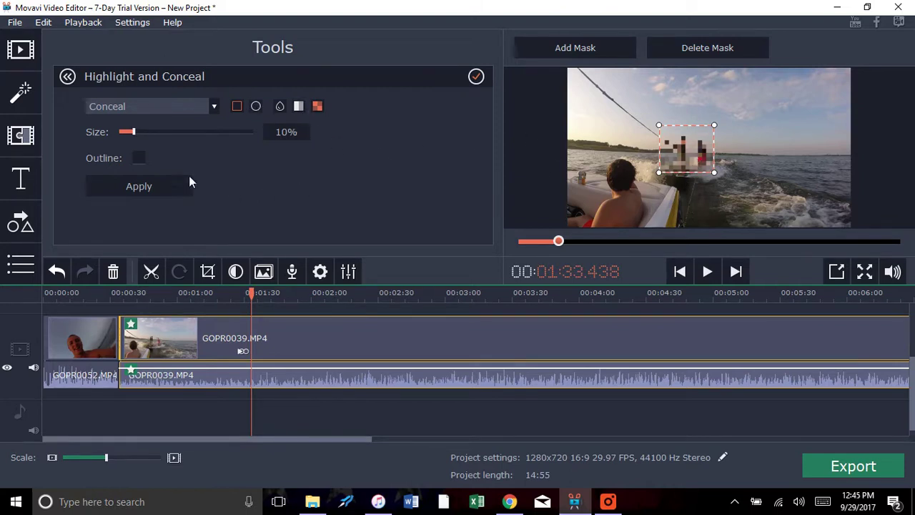
{"action": "left_click", "coordinate": [68, 78]}
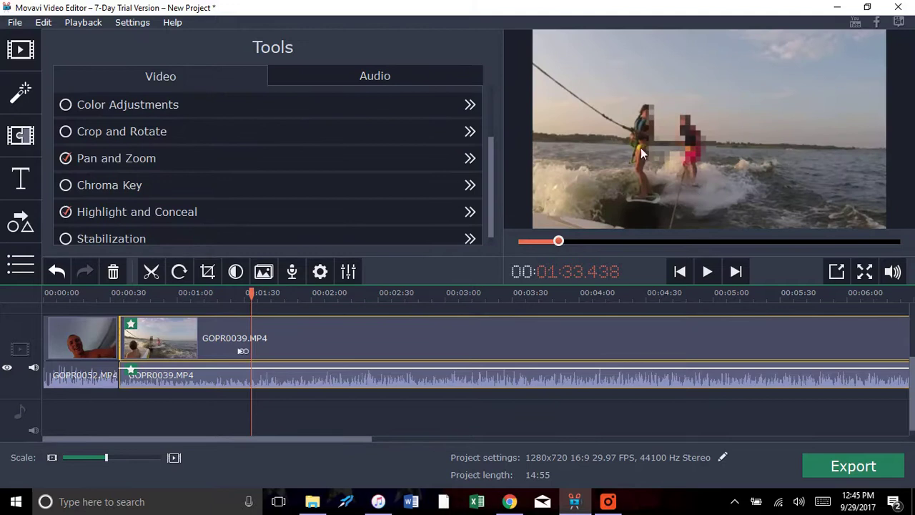
Apply the Robot effect from the Audio Effects list to GOPR0039's sound
{"action": "scroll", "coordinate": [321, 143], "scroll_direction": "down", "scroll_amount": 1}
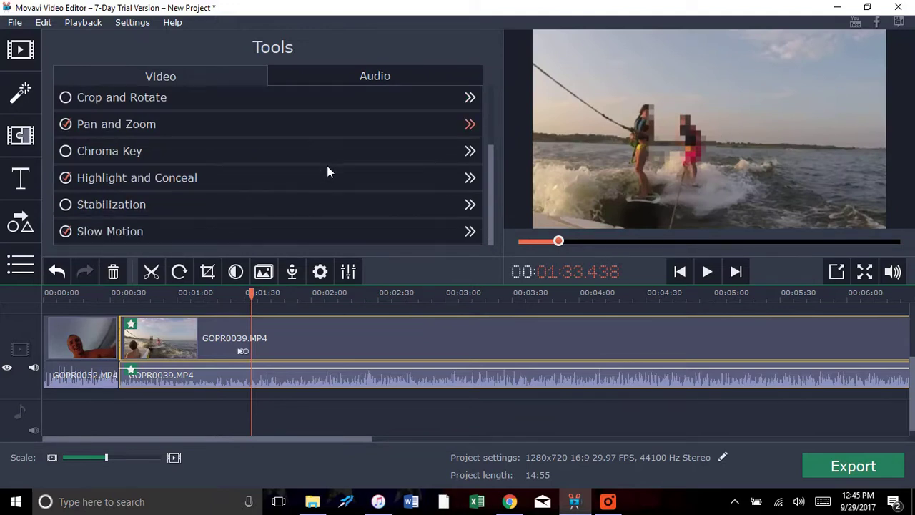
{"action": "scroll", "coordinate": [343, 114], "scroll_direction": "up", "scroll_amount": 3}
{"action": "left_click", "coordinate": [366, 76]}
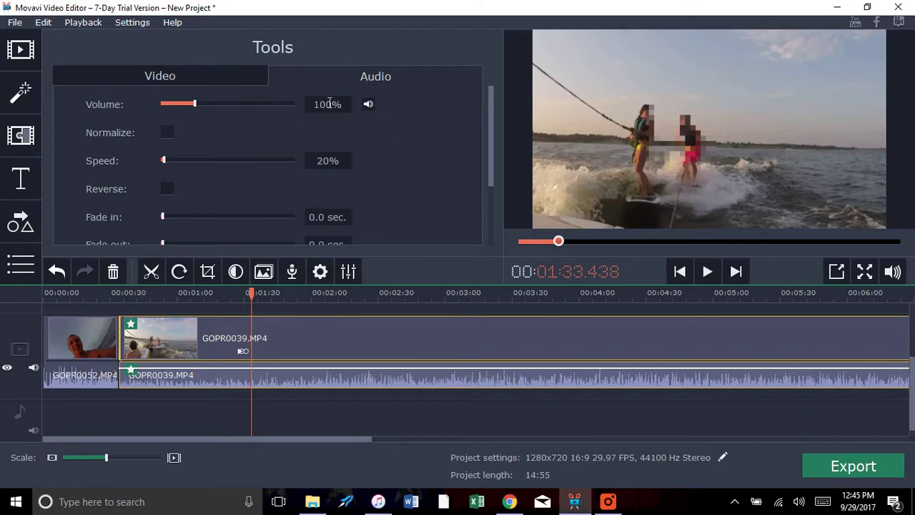
{"action": "scroll", "coordinate": [364, 146], "scroll_direction": "down", "scroll_amount": 5}
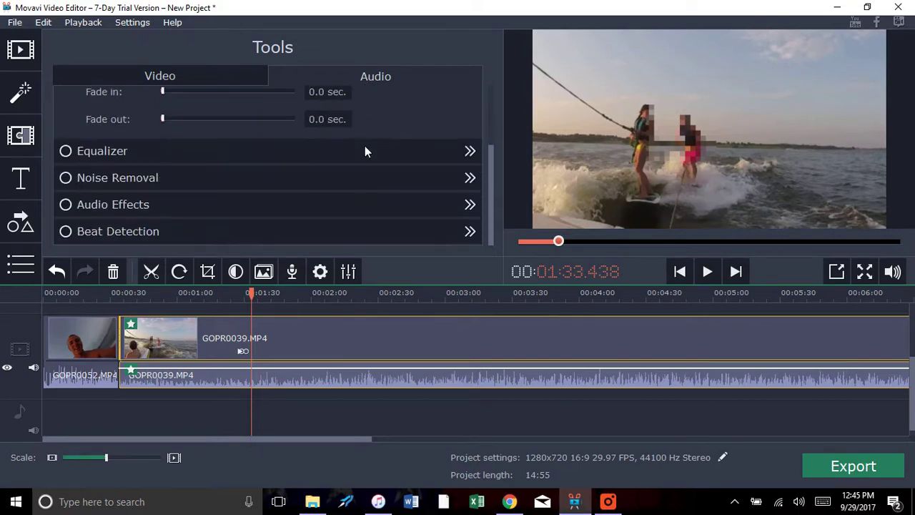
{"action": "left_click", "coordinate": [234, 206]}
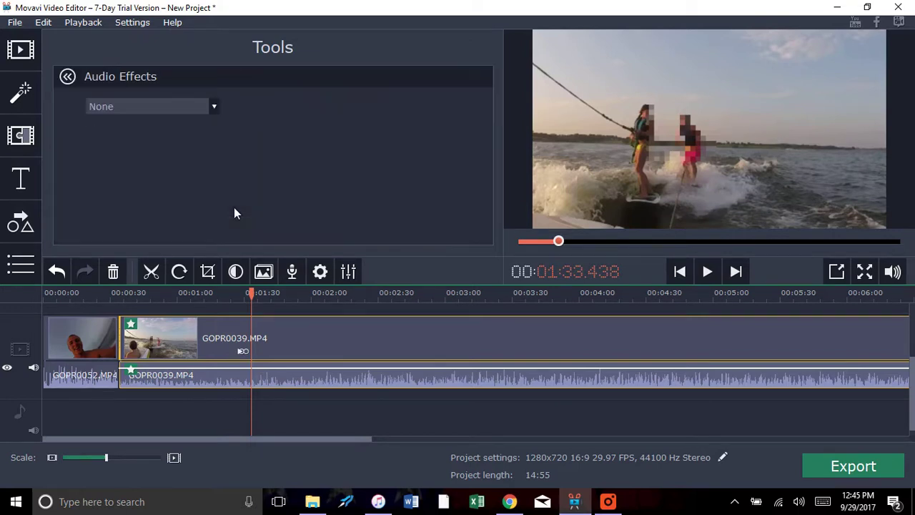
{"action": "left_click", "coordinate": [213, 106]}
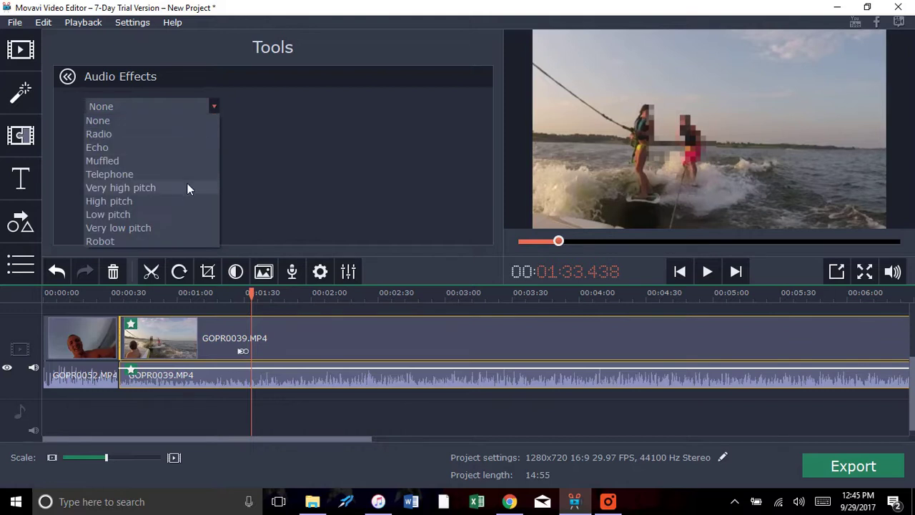
{"action": "left_click", "coordinate": [168, 241]}
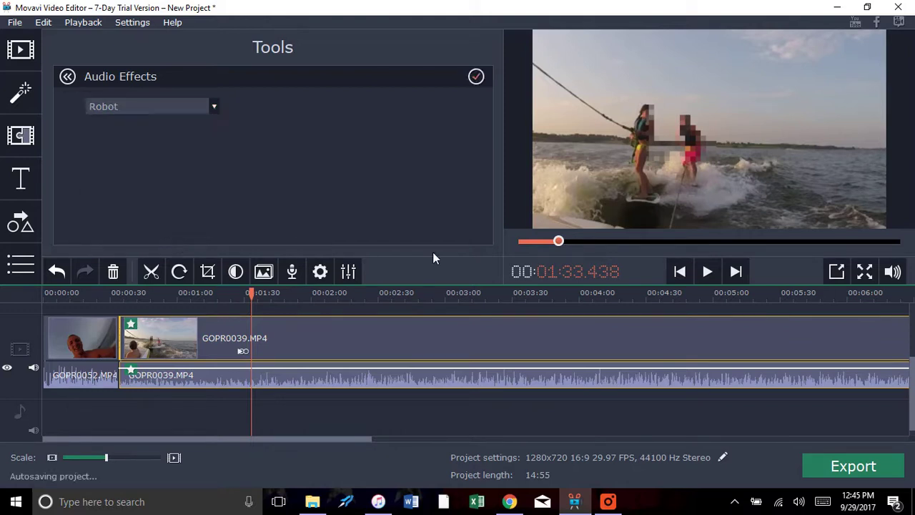
{"action": "left_click", "coordinate": [707, 276]}
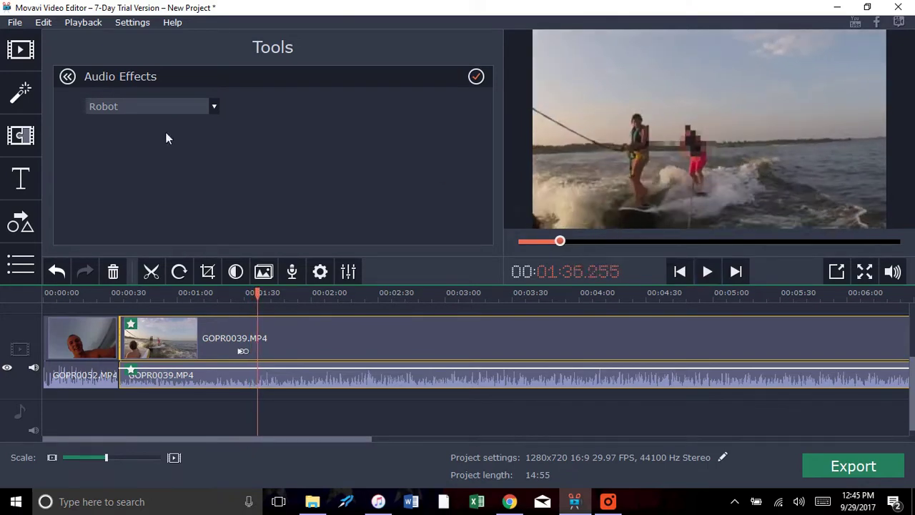
{"action": "left_click", "coordinate": [67, 77]}
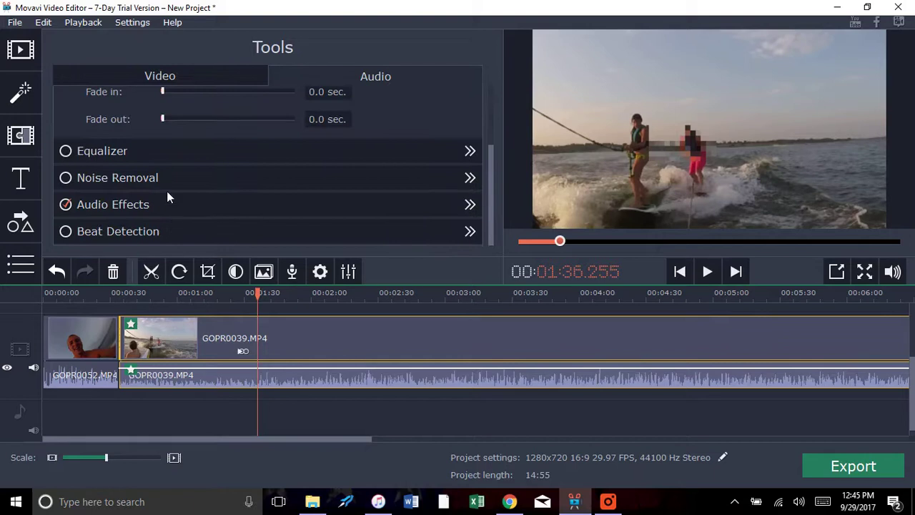
Start recording a microphone voice-over from the Record audio options
{"action": "scroll", "coordinate": [167, 191], "scroll_direction": "up", "scroll_amount": 3}
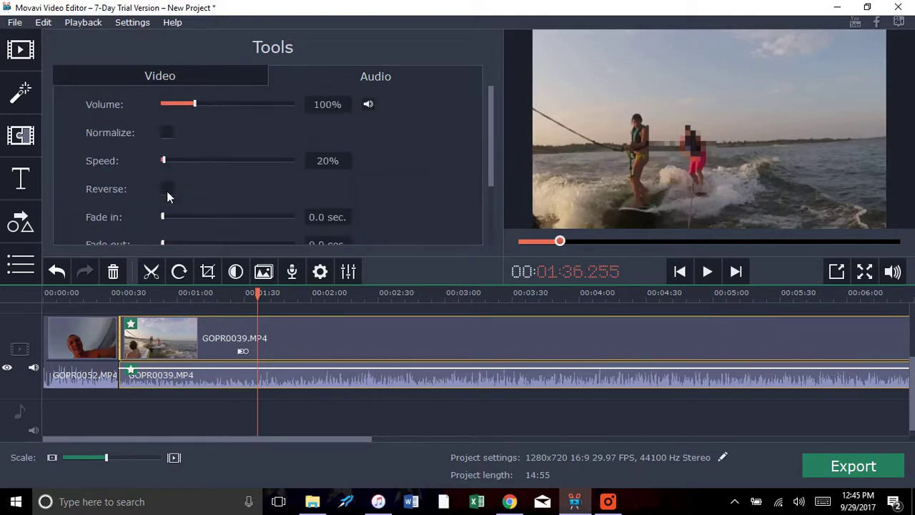
{"action": "left_click", "coordinate": [292, 272]}
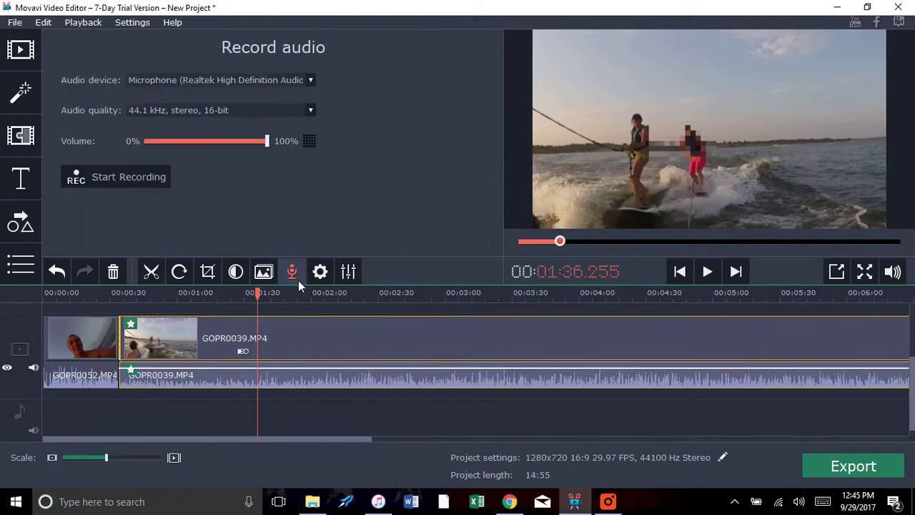
{"action": "left_click", "coordinate": [146, 178]}
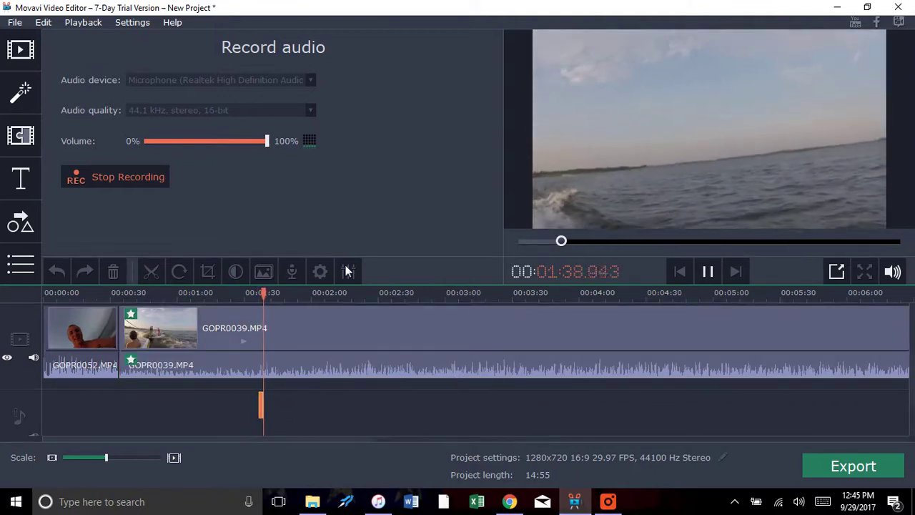
Stop the voice-over recording, review it, and delete the short recorded audio clip
{"action": "left_click", "coordinate": [137, 179]}
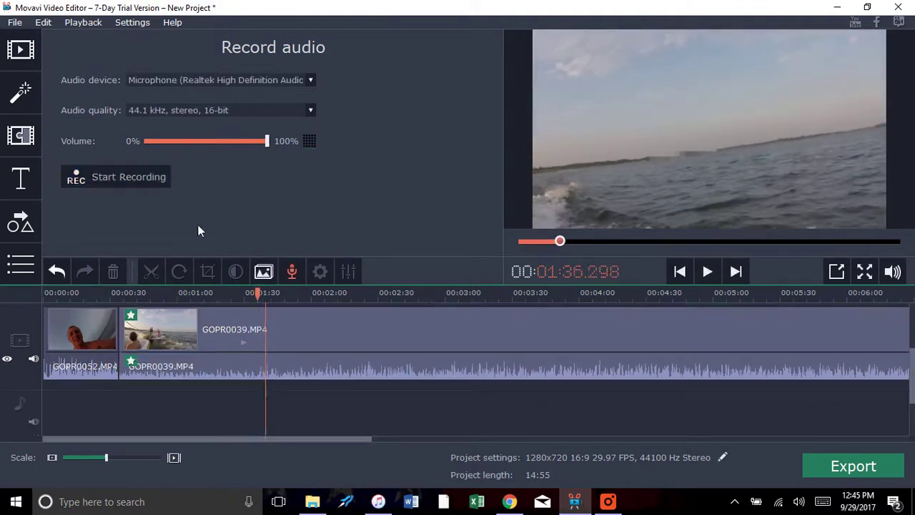
{"action": "left_click", "coordinate": [709, 278]}
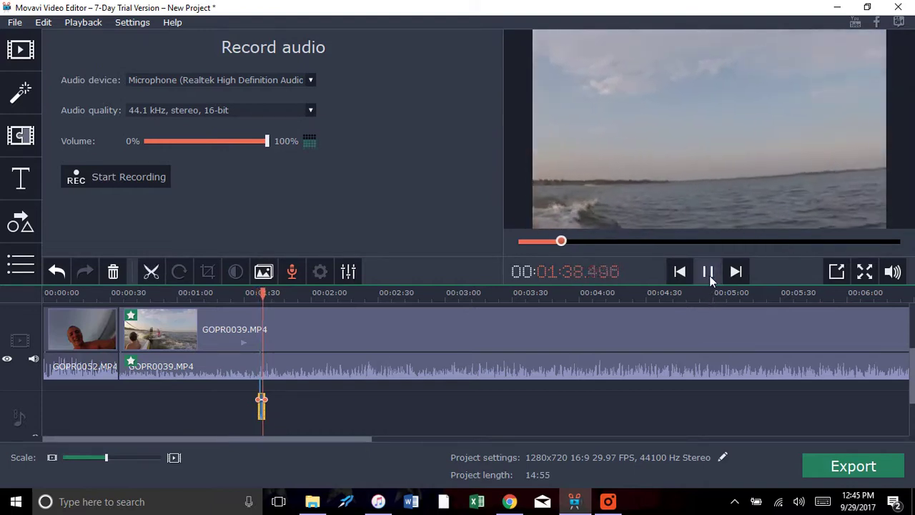
{"action": "left_click", "coordinate": [708, 273]}
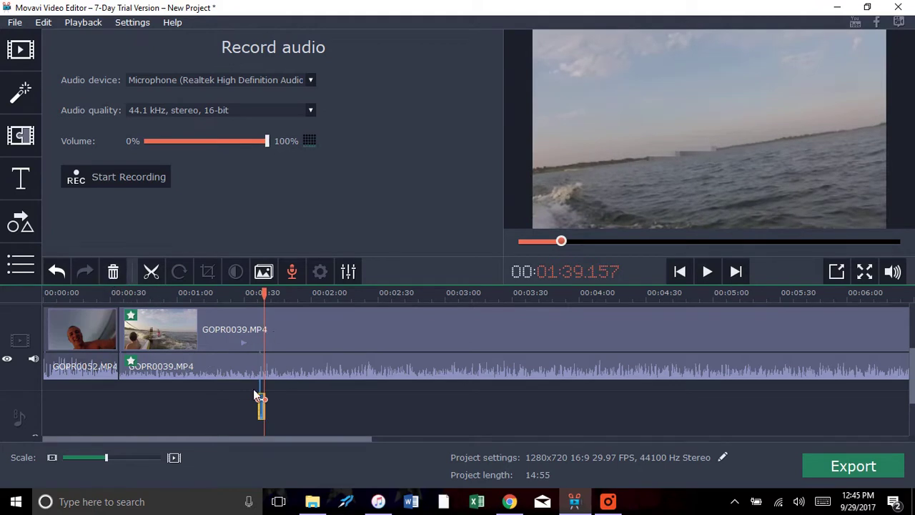
{"action": "left_click", "coordinate": [261, 405]}
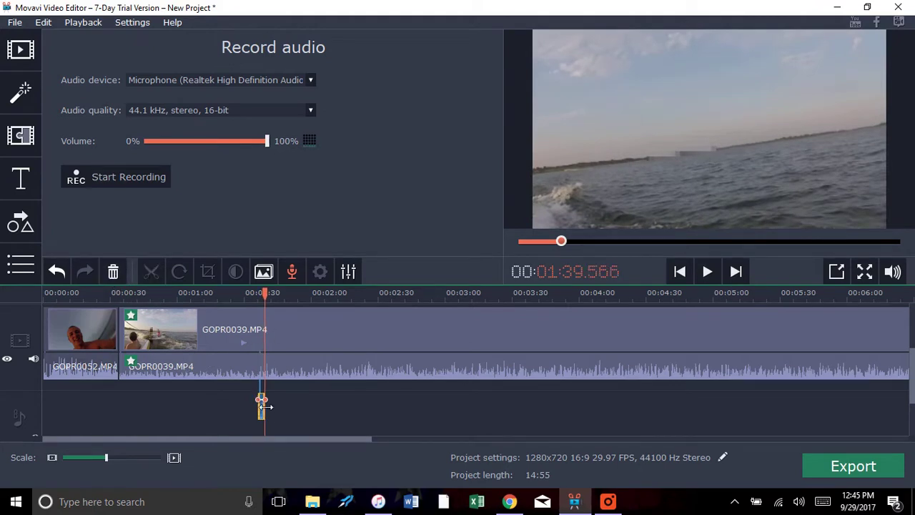
{"action": "left_click", "coordinate": [113, 271]}
Remove the Conceal and 0.20x speed effects from GOPR0039, shortening the project to 03:26
{"action": "left_click", "coordinate": [131, 362]}
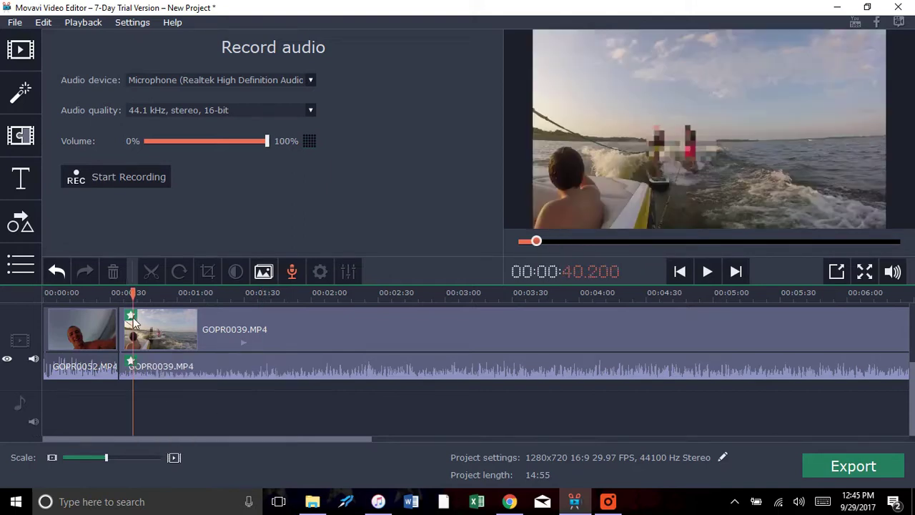
{"action": "left_click", "coordinate": [131, 315]}
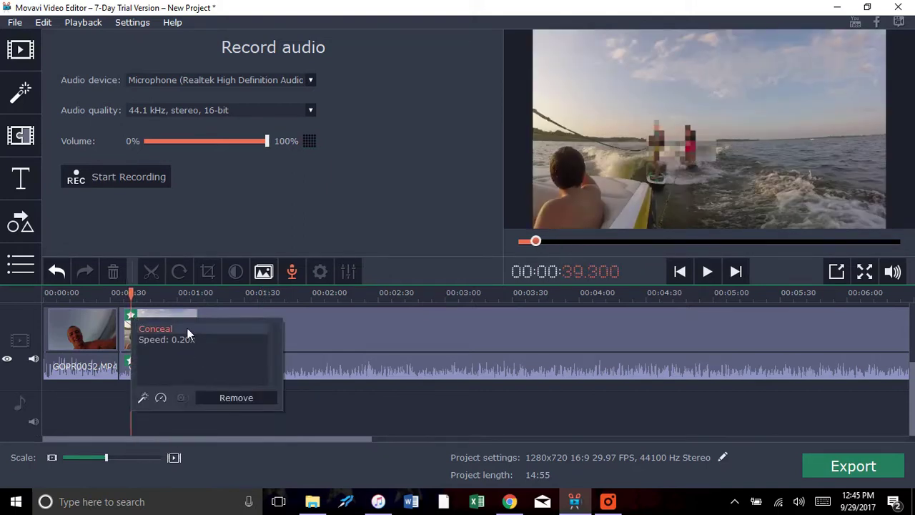
{"action": "left_click", "coordinate": [234, 395]}
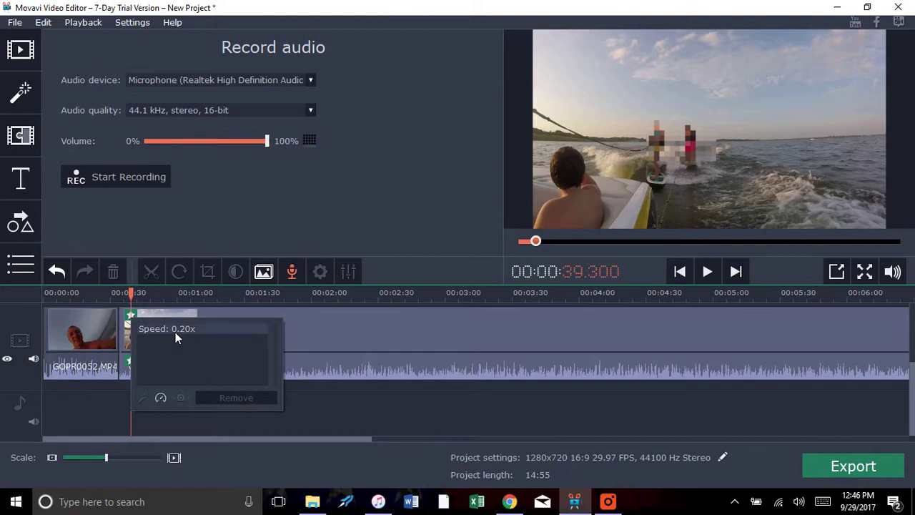
{"action": "left_click", "coordinate": [176, 331]}
{"action": "left_click", "coordinate": [234, 398]}
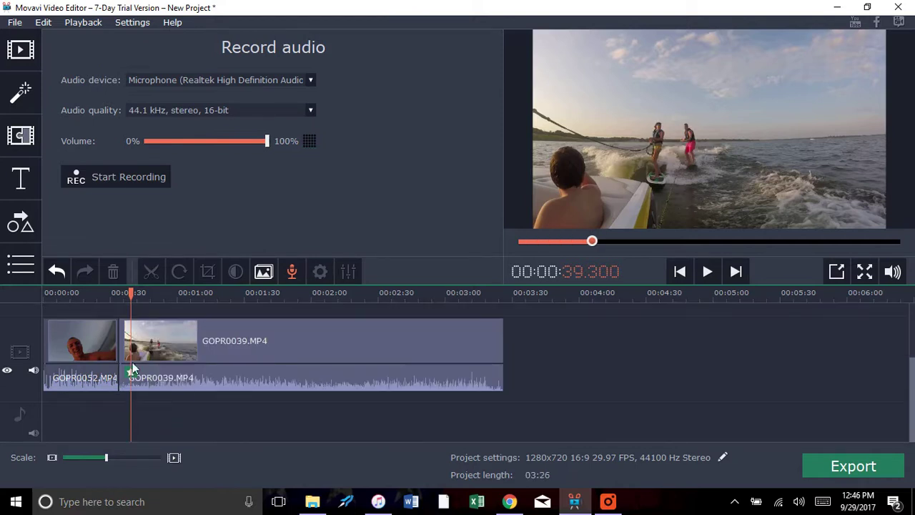
Drag the Noise - B&W low filter onto the GOPR0039 video clip and play to check the grain
{"action": "left_click", "coordinate": [20, 49]}
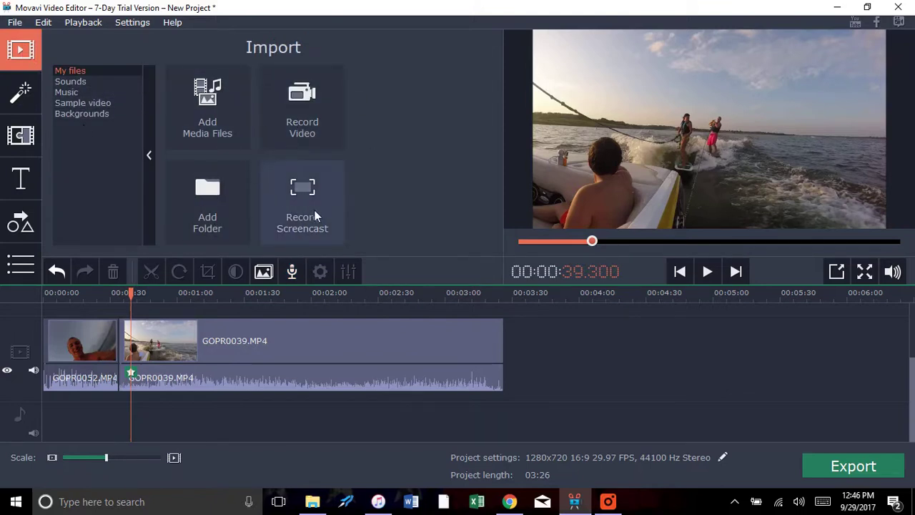
{"action": "left_click", "coordinate": [22, 92]}
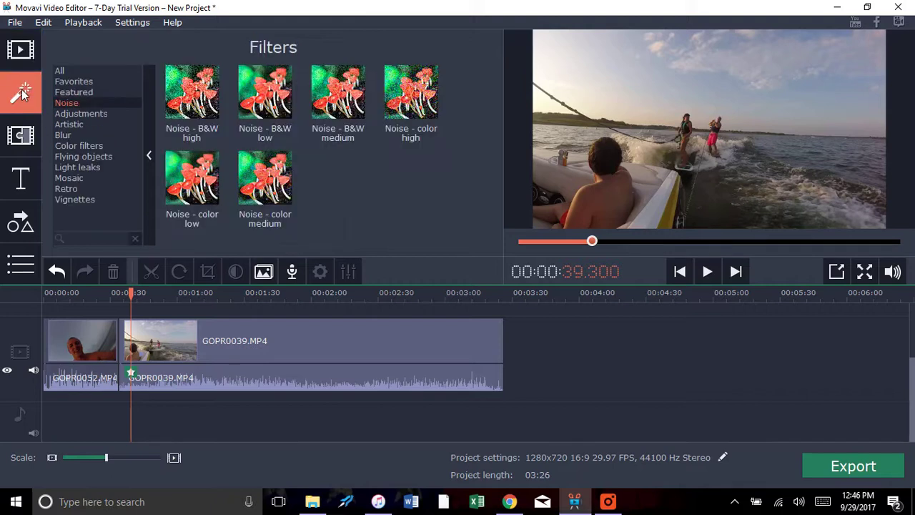
{"action": "left_click", "coordinate": [159, 368]}
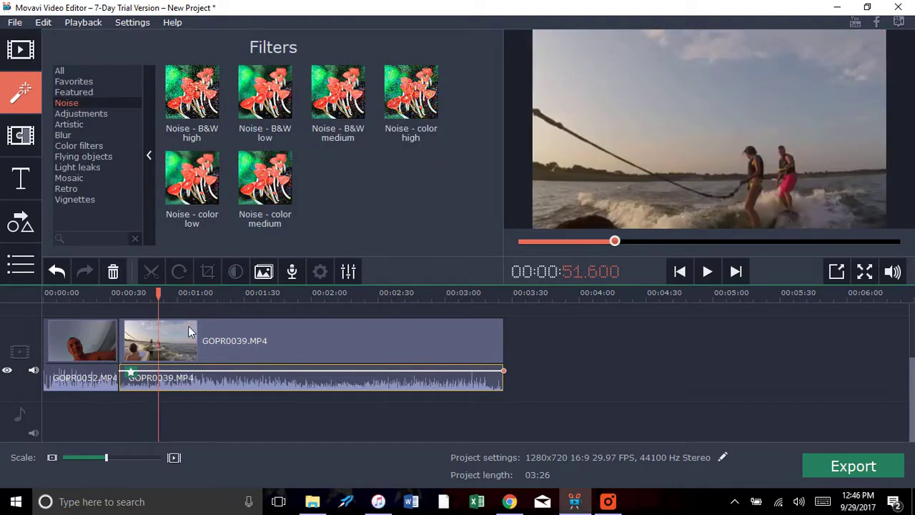
{"action": "left_click", "coordinate": [188, 331]}
{"action": "left_click", "coordinate": [264, 100]}
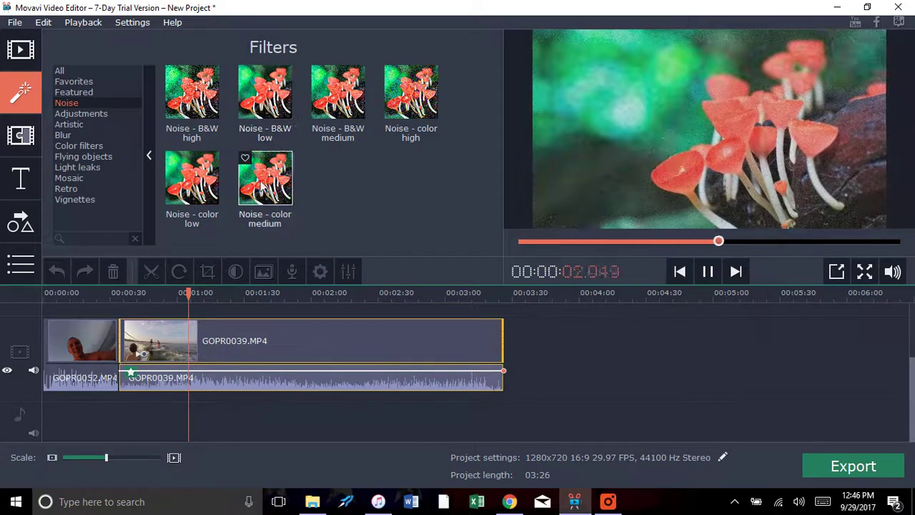
{"action": "left_click_drag", "start_coordinate": [264, 100], "coordinate": [191, 326]}
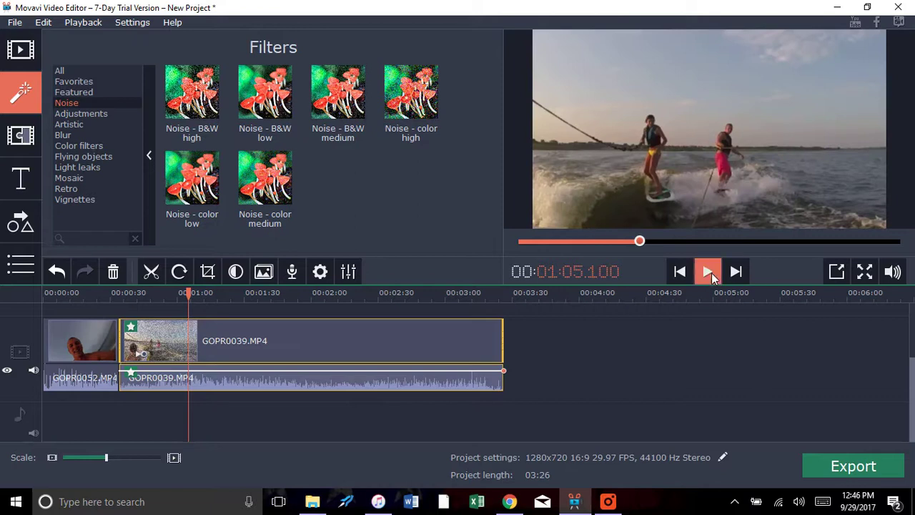
{"action": "left_click", "coordinate": [709, 272]}
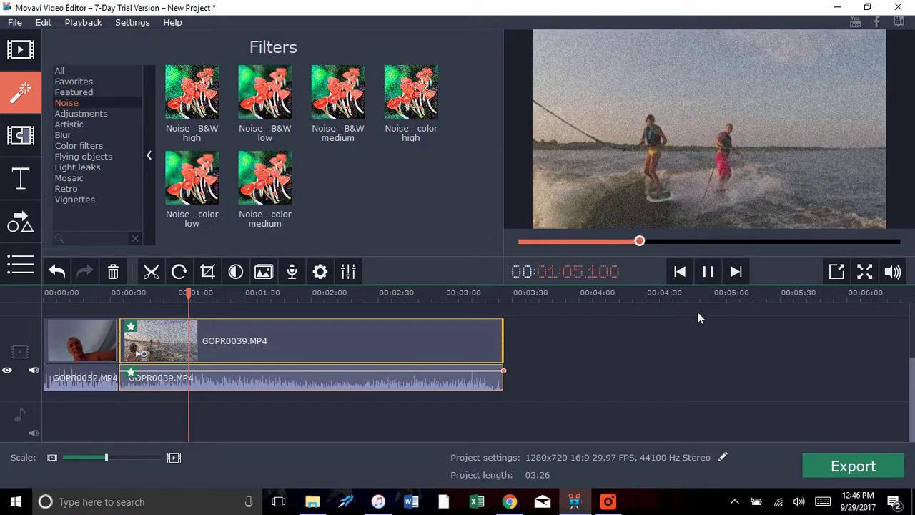
{"action": "left_click", "coordinate": [710, 277]}
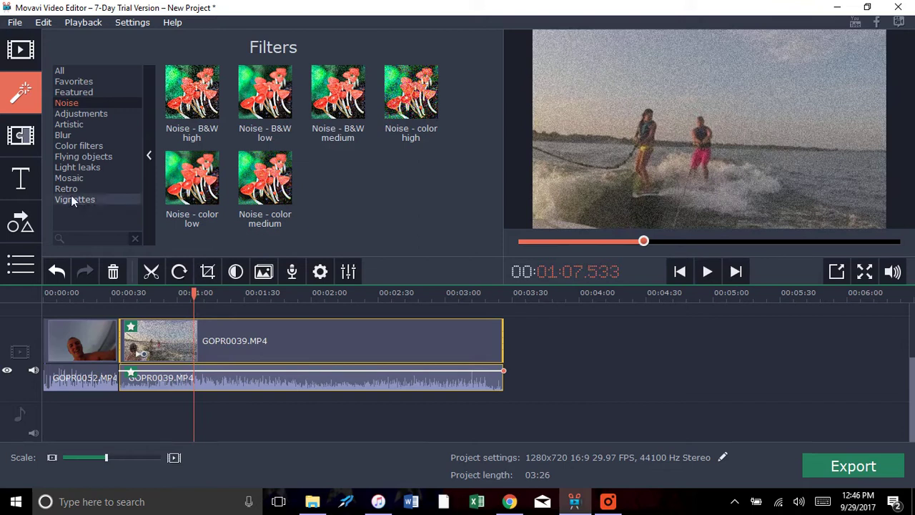
Place a Twist ↓ transition at the clip boundary and a Clean contrast title at 00:00, then preview
{"action": "left_click", "coordinate": [36, 141]}
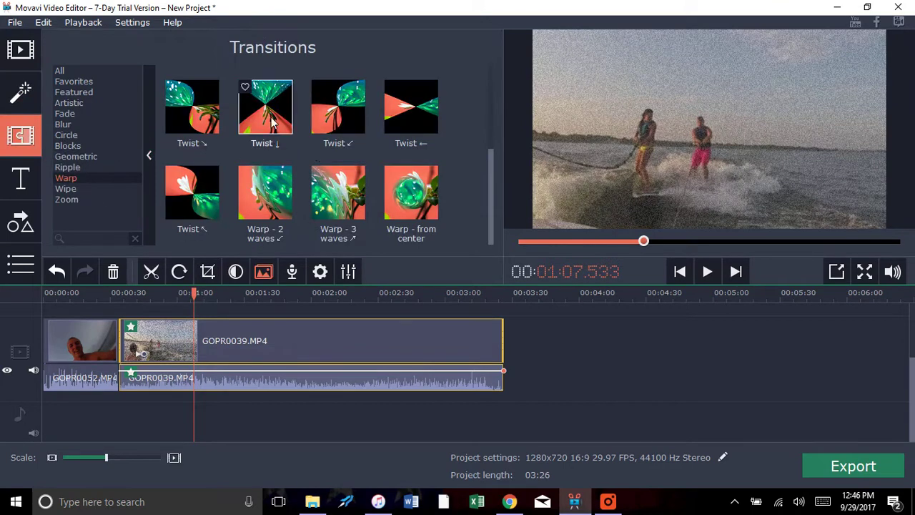
{"action": "left_click_drag", "start_coordinate": [270, 105], "coordinate": [105, 345]}
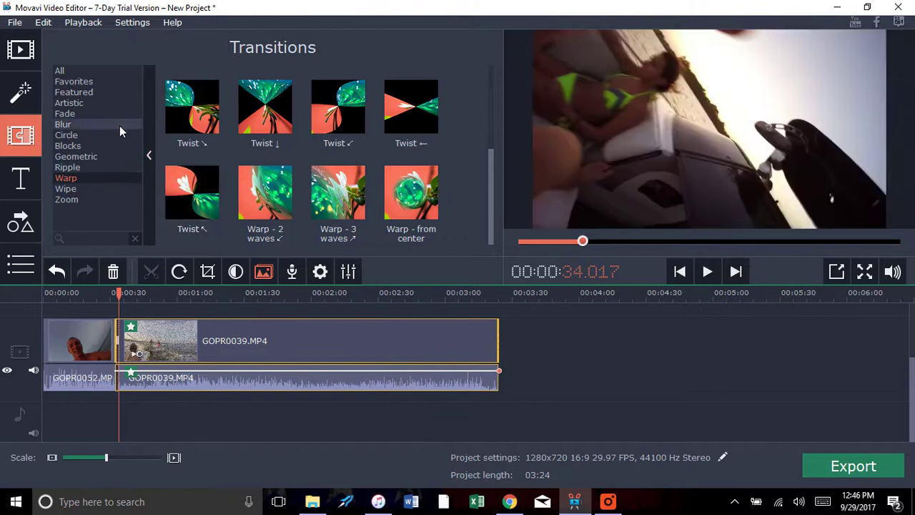
{"action": "left_click", "coordinate": [22, 181]}
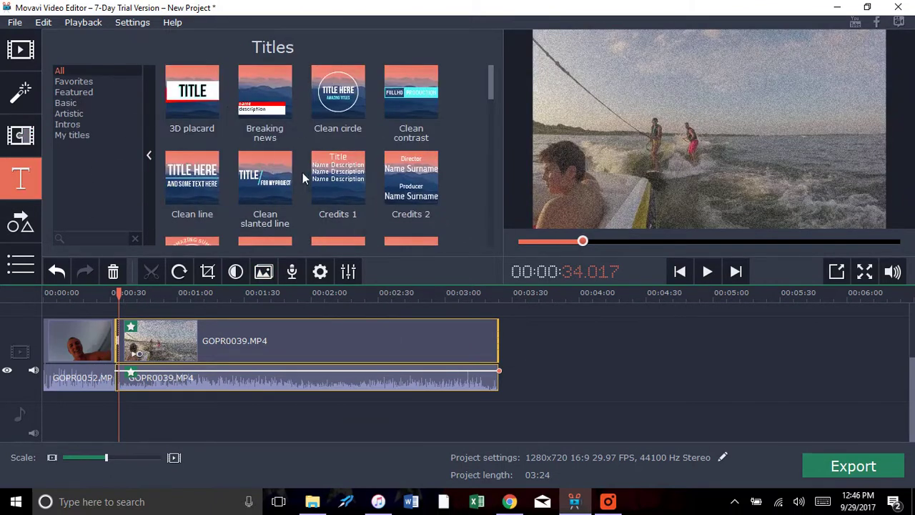
{"action": "left_click_drag", "start_coordinate": [428, 93], "coordinate": [47, 318]}
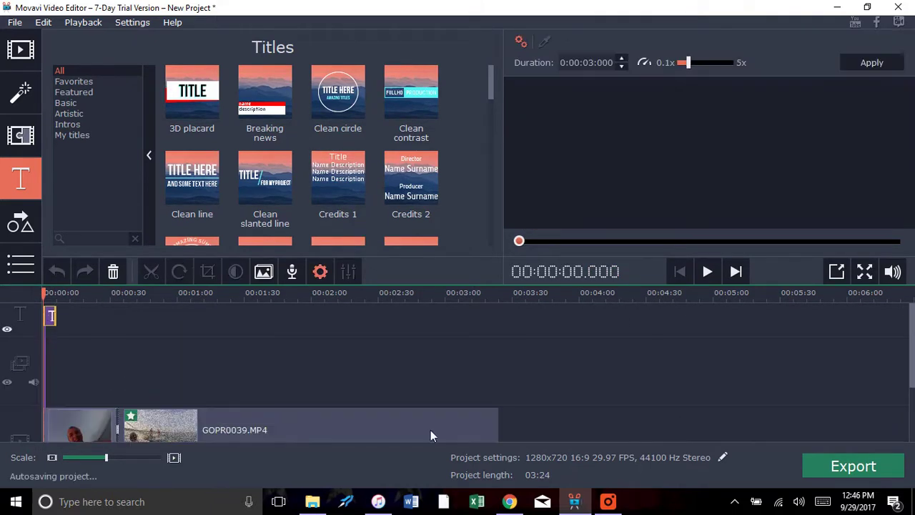
{"action": "left_click", "coordinate": [708, 274]}
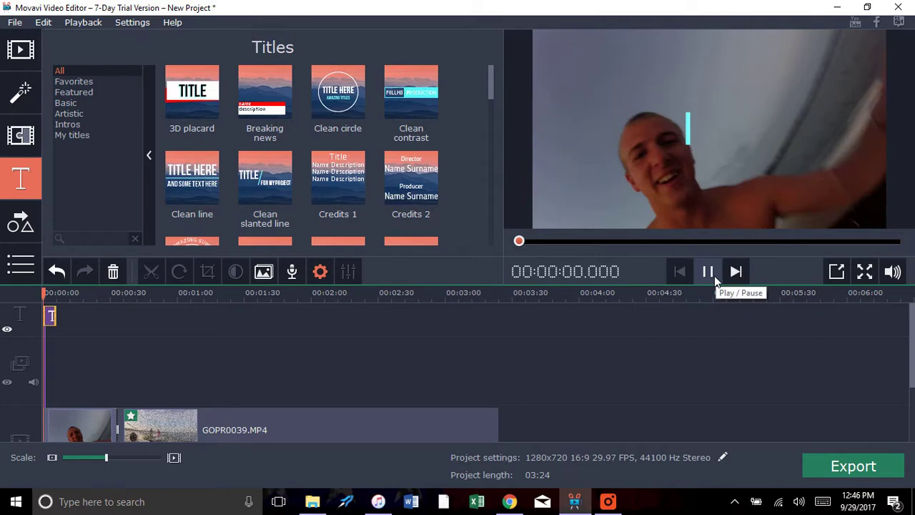
{"action": "left_click", "coordinate": [710, 271]}
{"action": "left_click", "coordinate": [712, 273]}
{"action": "left_click", "coordinate": [712, 273]}
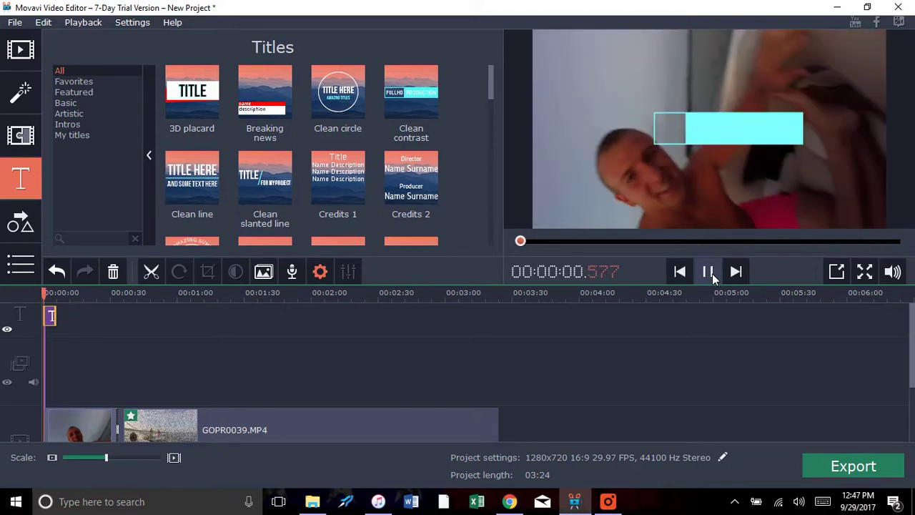
Browse the Callouts categories (with text, favourites, shapes), then close the editor choosing Don't Save
{"action": "left_click", "coordinate": [712, 273]}
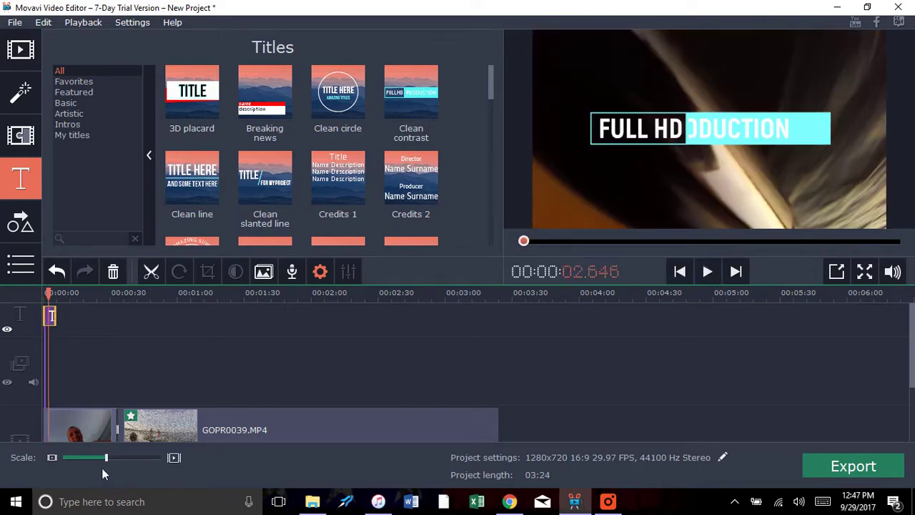
{"action": "left_click", "coordinate": [20, 223]}
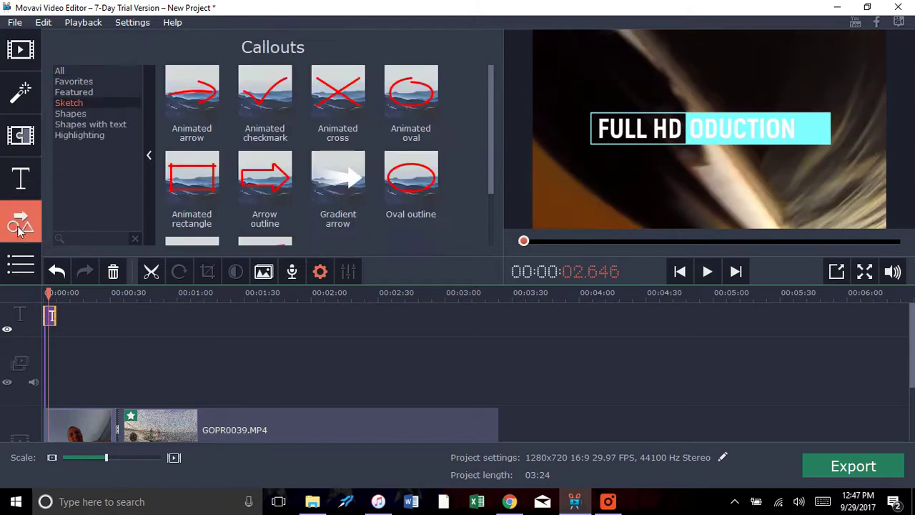
{"action": "left_click", "coordinate": [66, 123]}
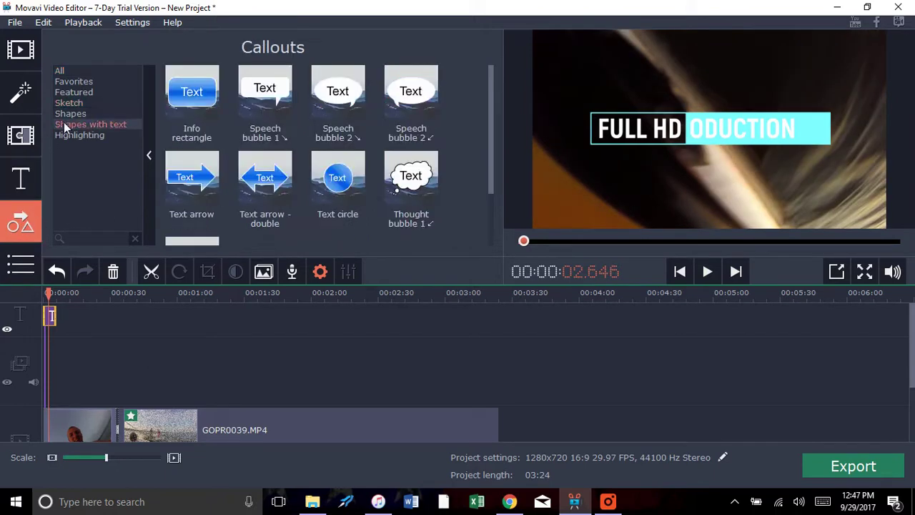
{"action": "left_click", "coordinate": [96, 81]}
{"action": "left_click", "coordinate": [97, 113]}
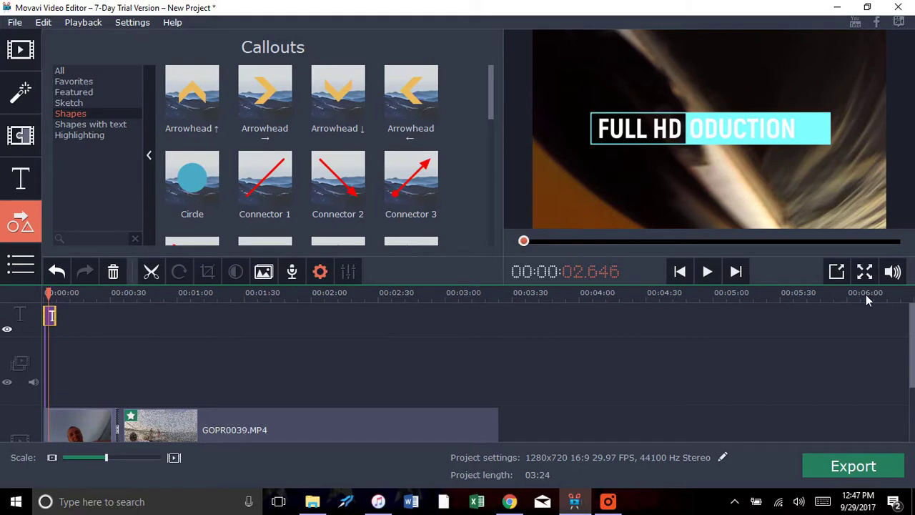
{"action": "left_click", "coordinate": [898, 7]}
{"action": "left_click", "coordinate": [504, 268]}
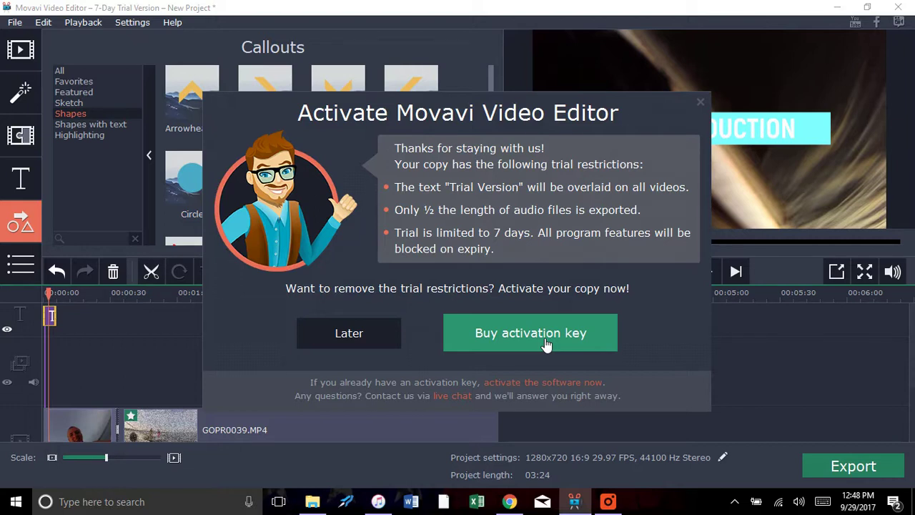
{"action": "left_click", "coordinate": [608, 501]}
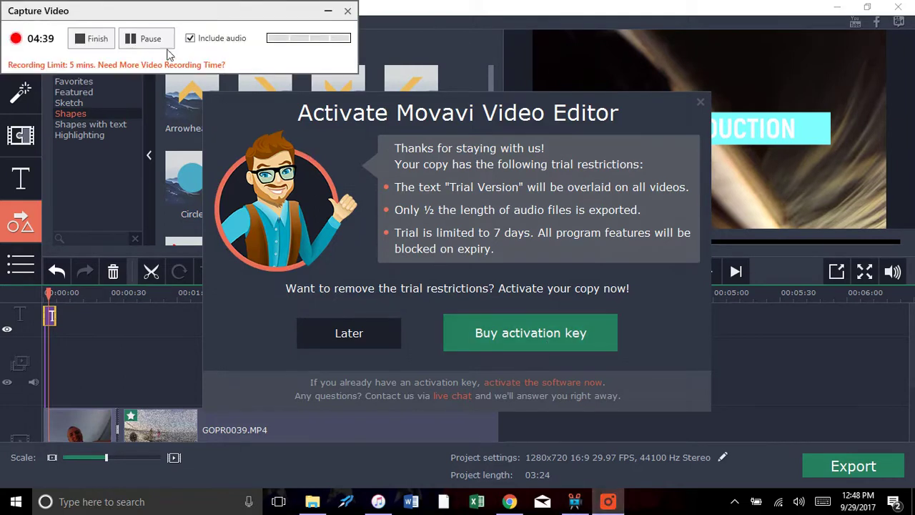